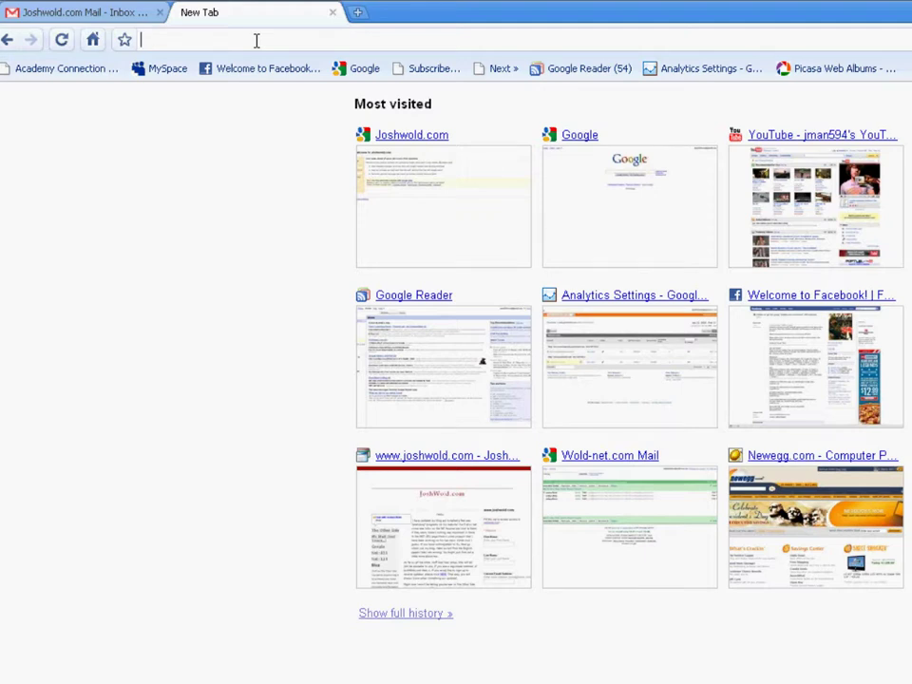
# Step: Open mail.wold-net.com and sign in to the administrator mail account with the prefilled credentials
pyautogui.write('mail.wold')
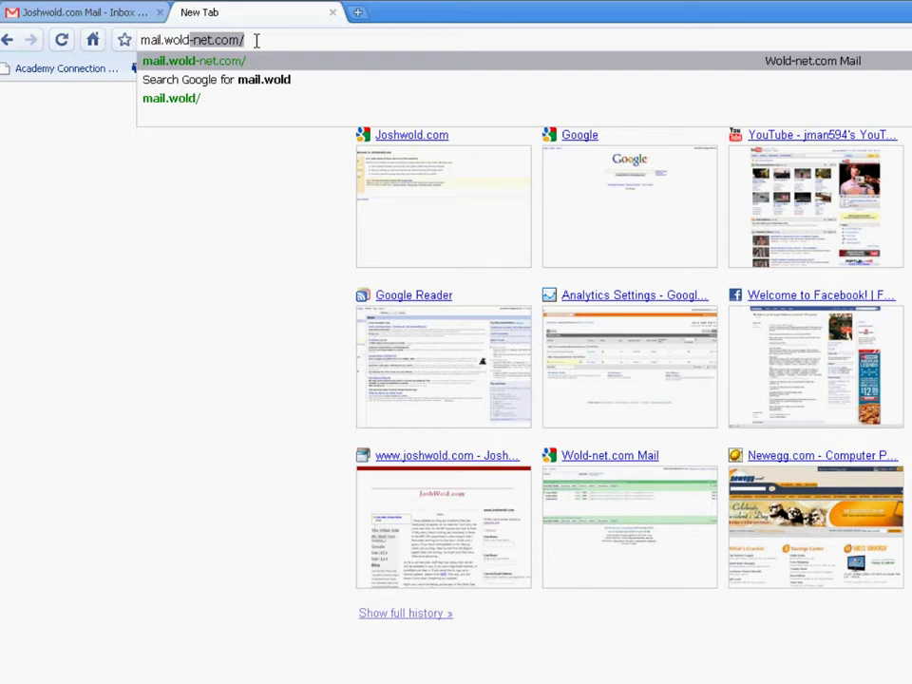
pyautogui.press('Return')
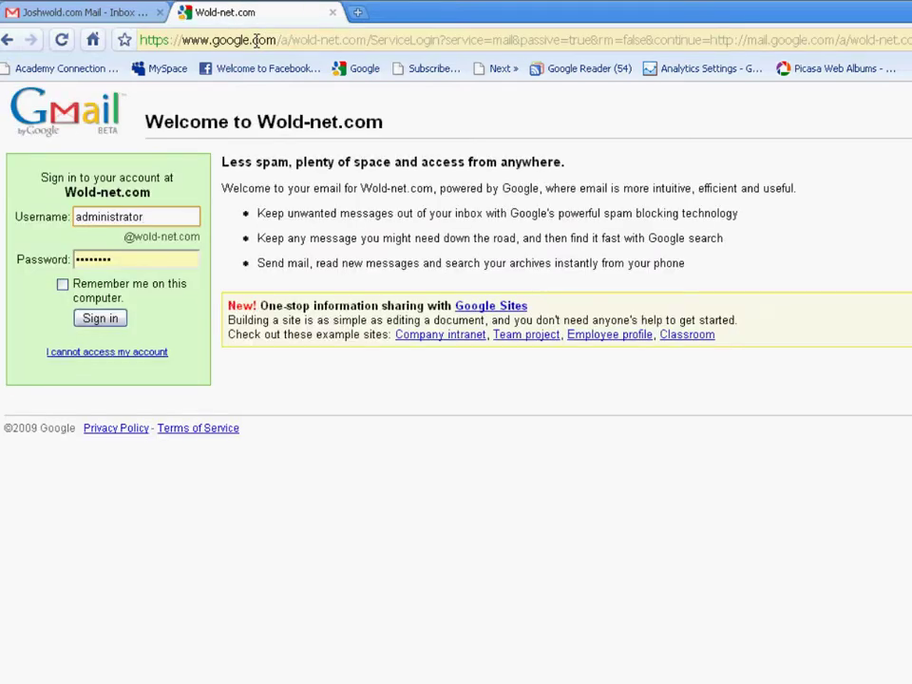
pyautogui.click(118, 322)
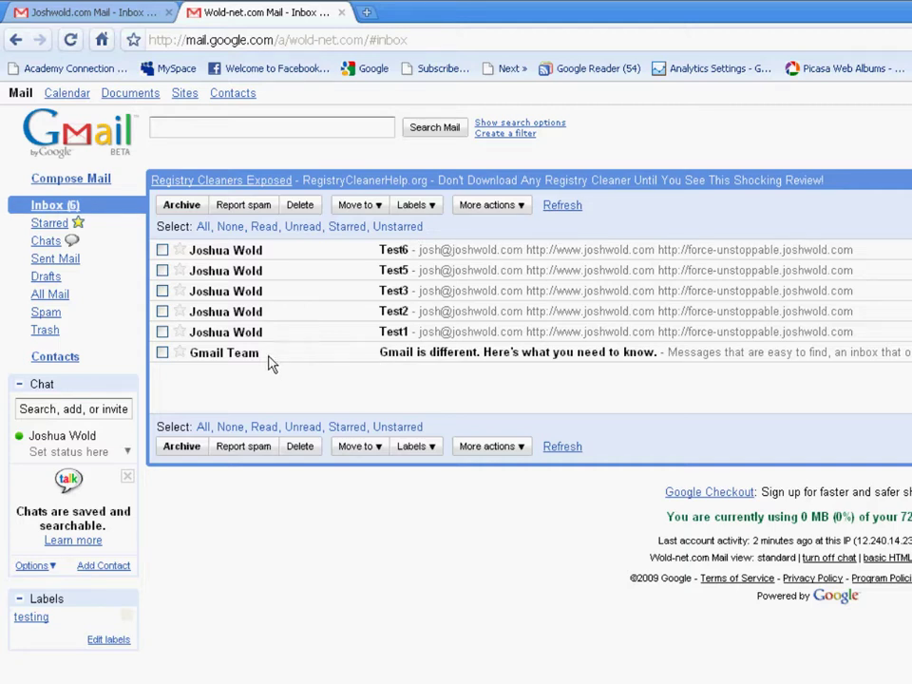
# Step: Start a new email addressed to the suggested contact and discard the message
pyautogui.click(99, 182)
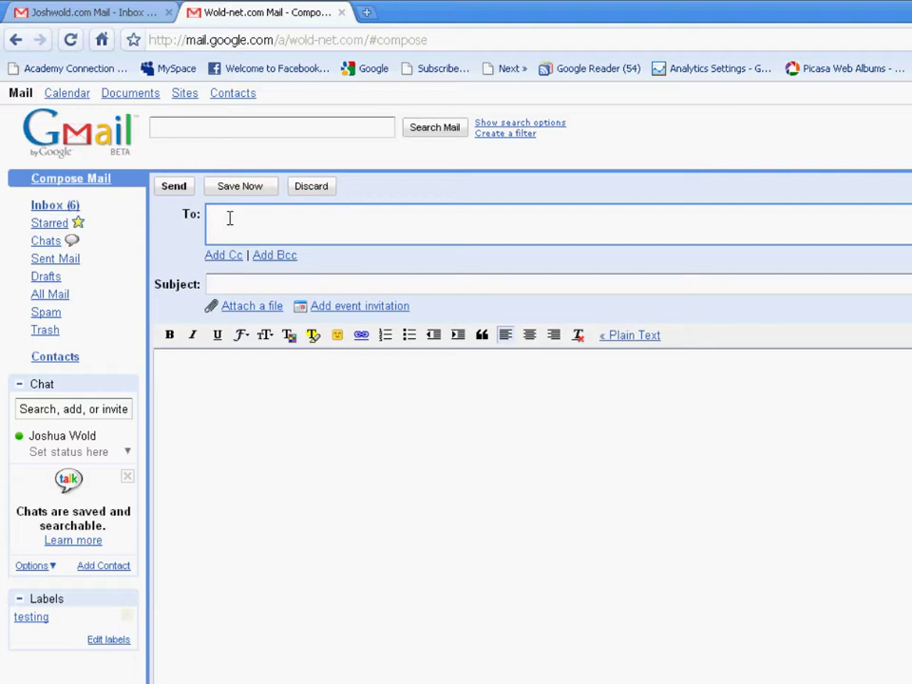
pyautogui.write('va')
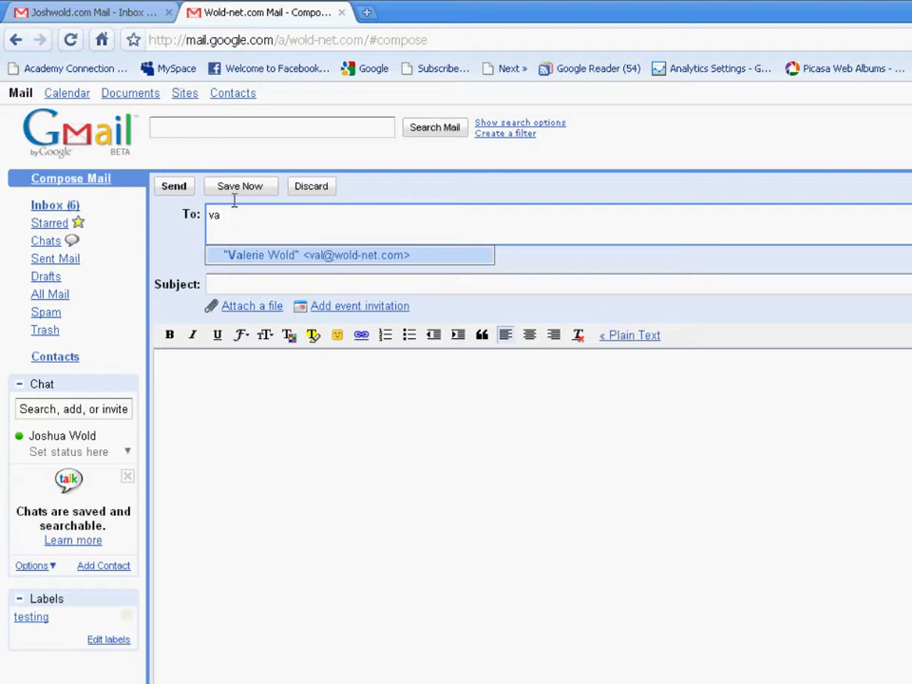
pyautogui.click(270, 259)
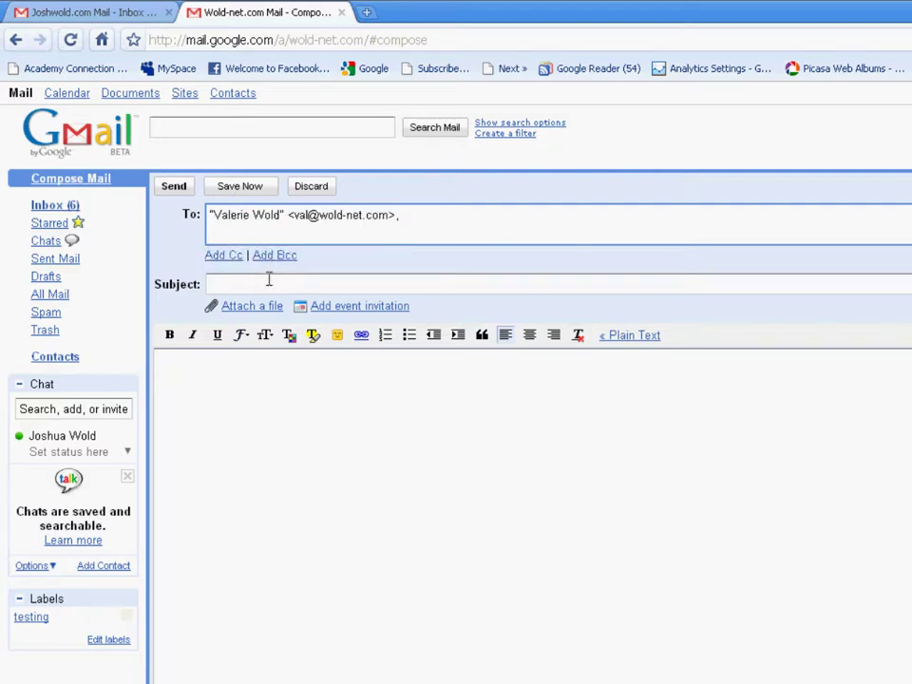
pyautogui.click(312, 187)
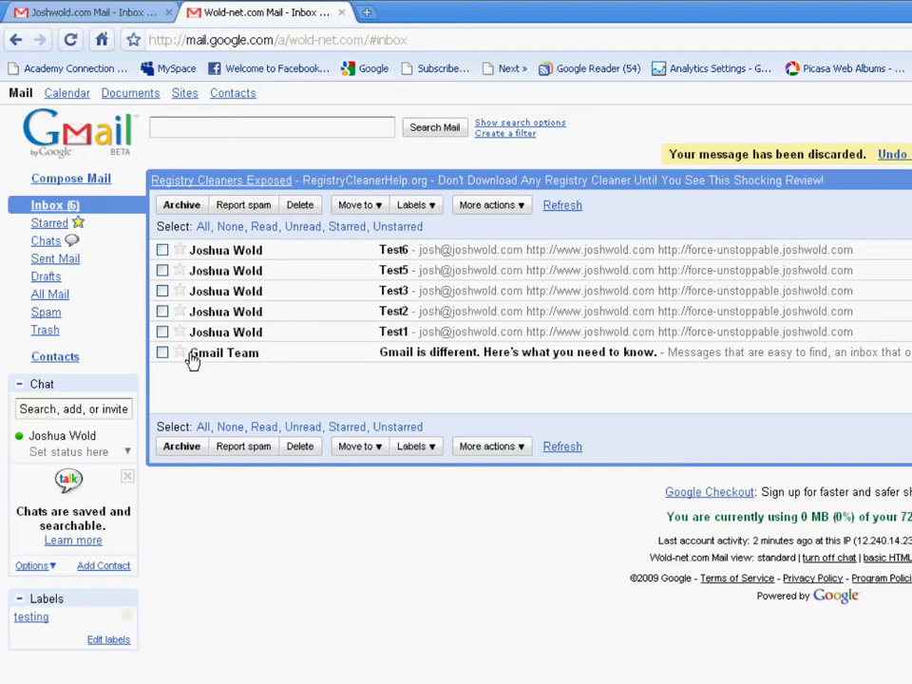
# Step: Star the Gmail Team message in the Inbox and view it in the Starred list
pyautogui.moveTo(193, 360)
pyautogui.click(179, 352)
pyautogui.click(52, 224)
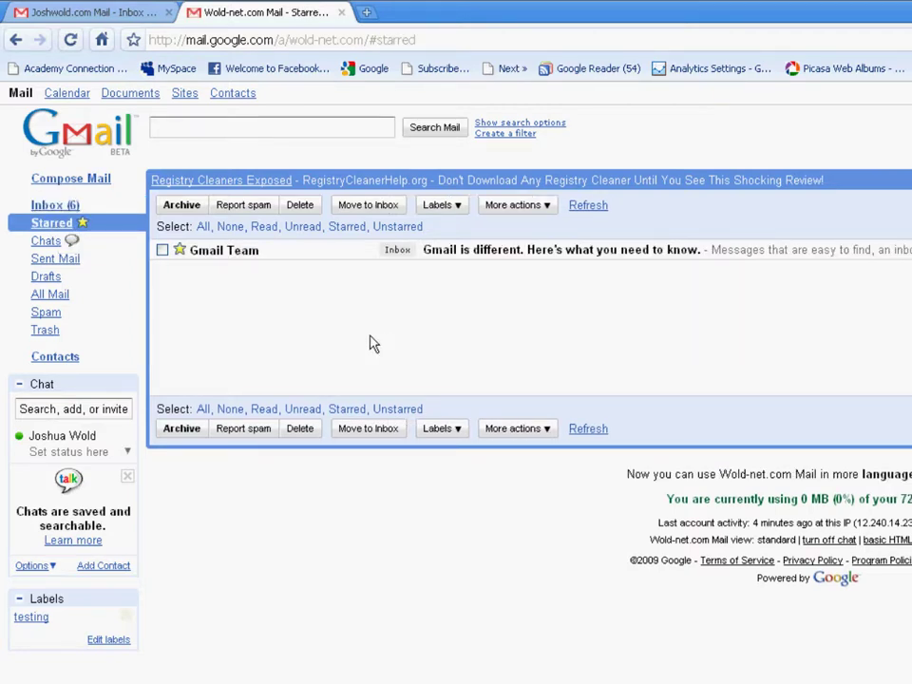
# Step: Remove the star from the Gmail Team message and check the Inbox and Starred lists
pyautogui.click(179, 250)
pyautogui.click(49, 205)
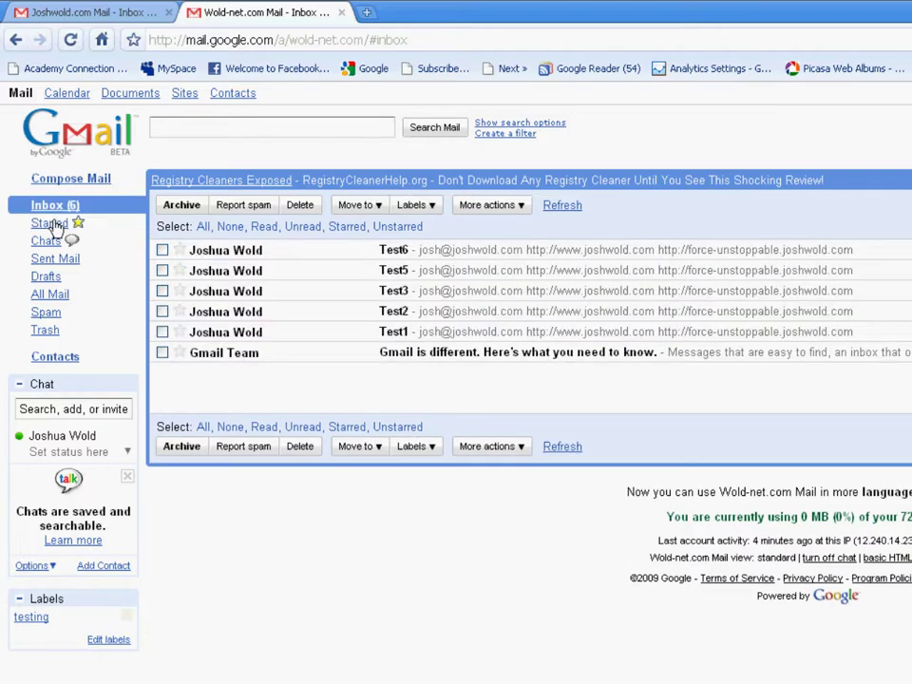
pyautogui.click(49, 223)
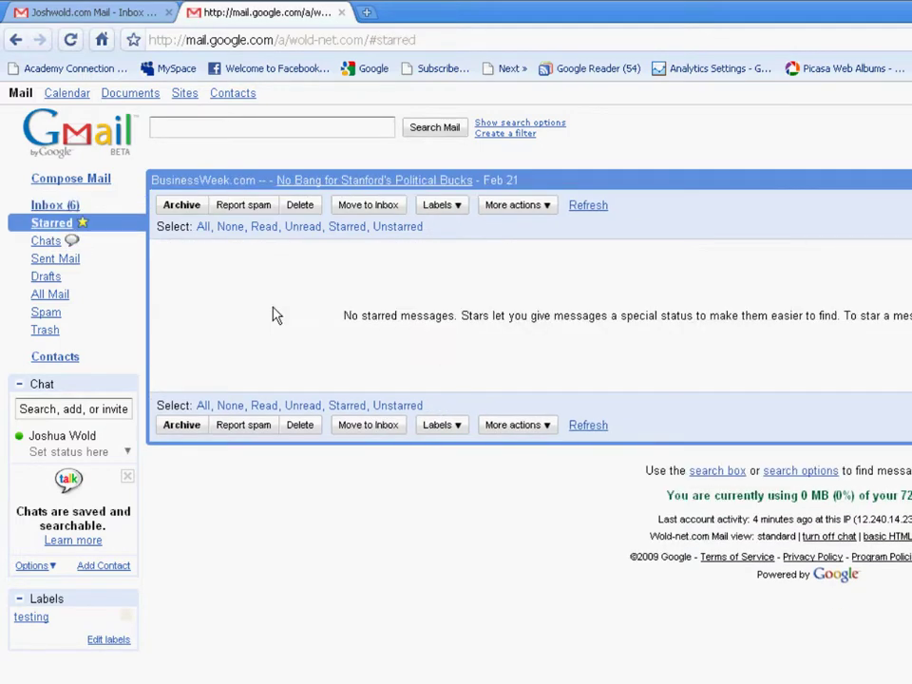
# Step: Look through Chats, Sent Mail, Drafts and All Mail, checking the save option of a blank new message on the way
pyautogui.click(54, 241)
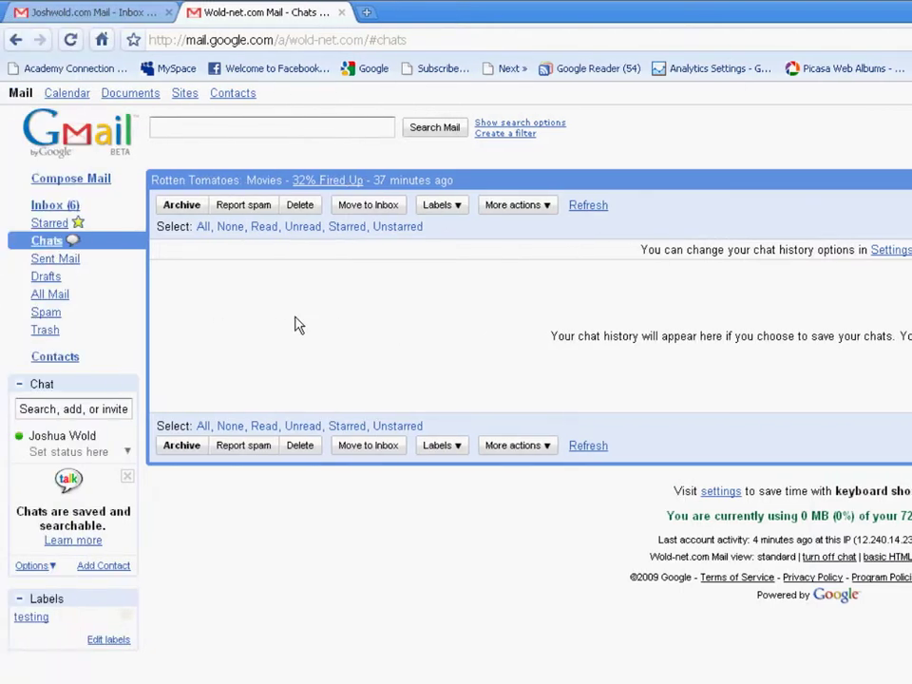
pyautogui.click(55, 266)
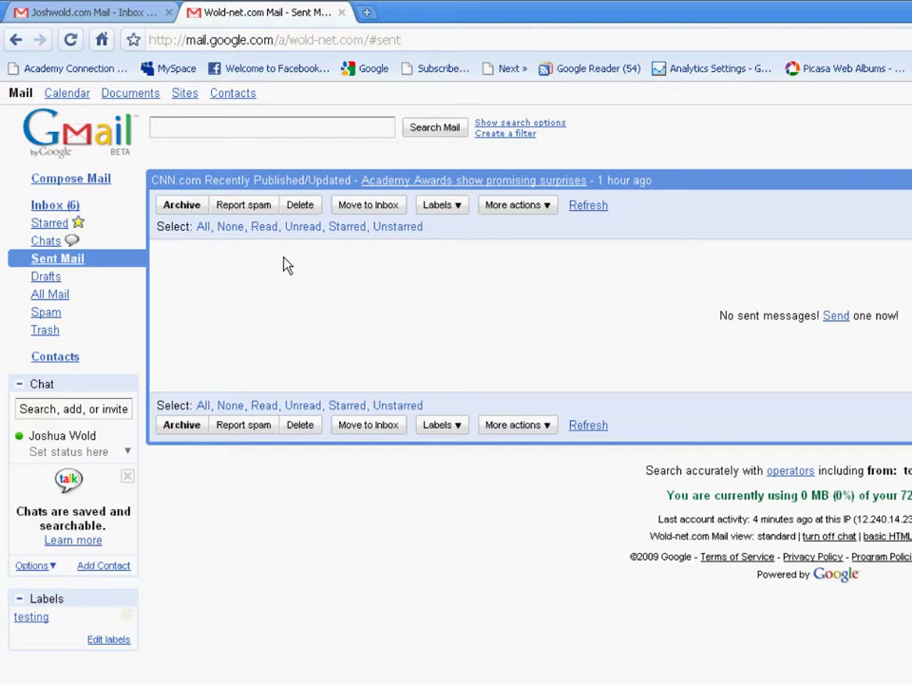
pyautogui.click(47, 277)
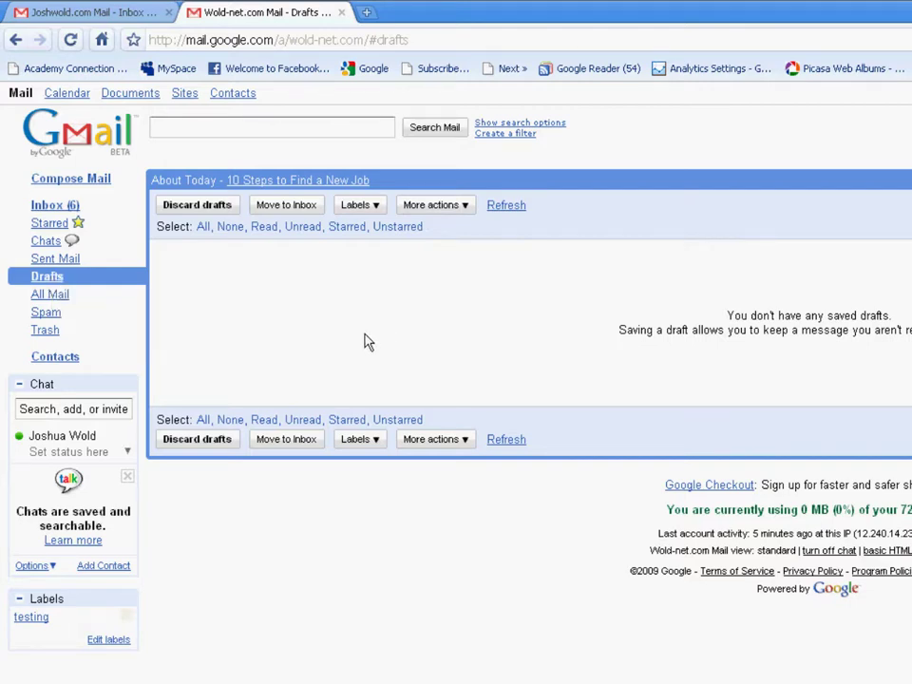
pyautogui.click(53, 180)
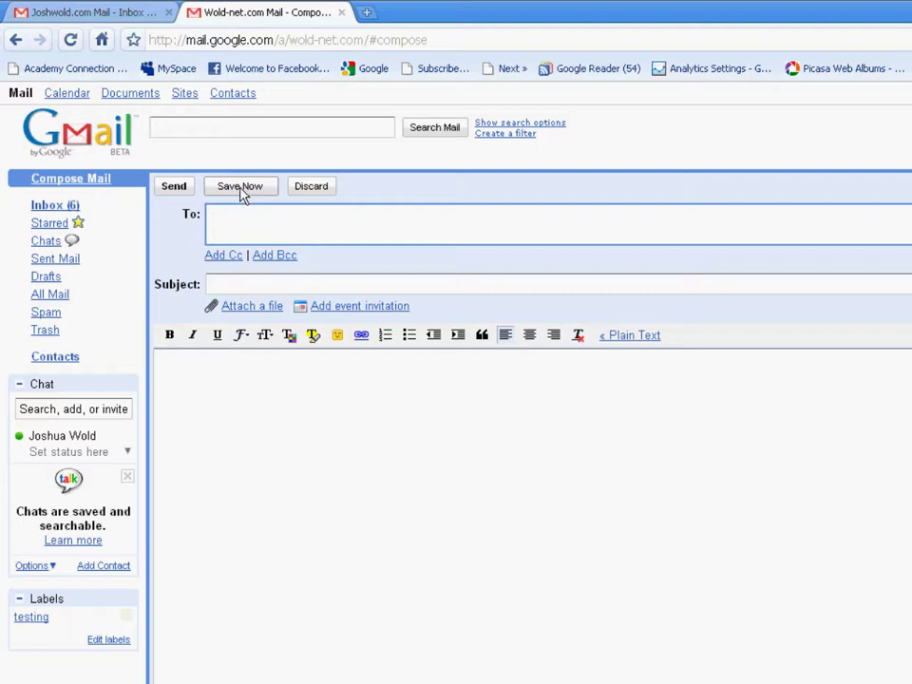
pyautogui.click(46, 278)
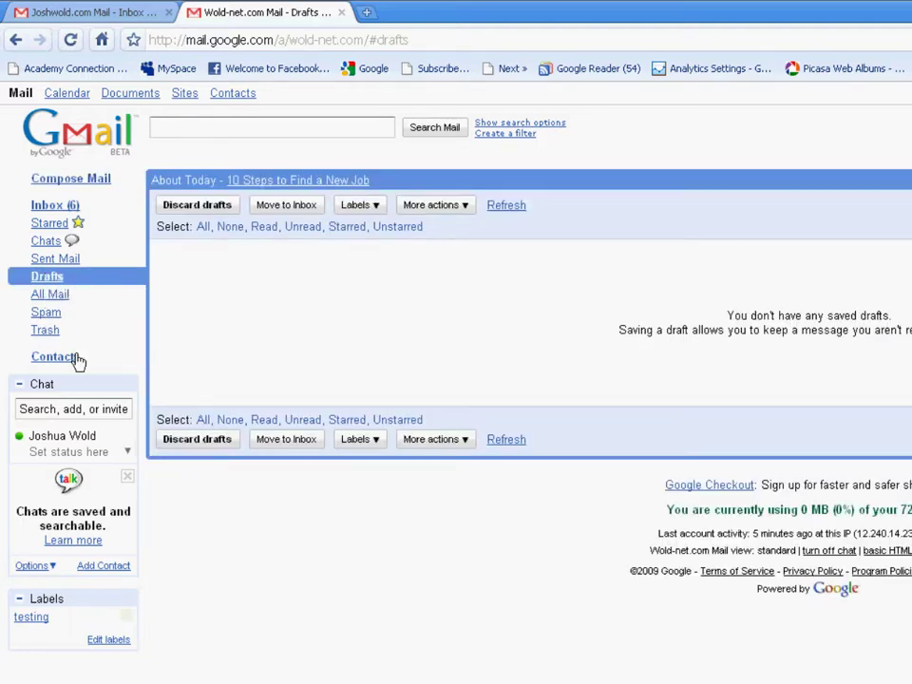
pyautogui.click(54, 301)
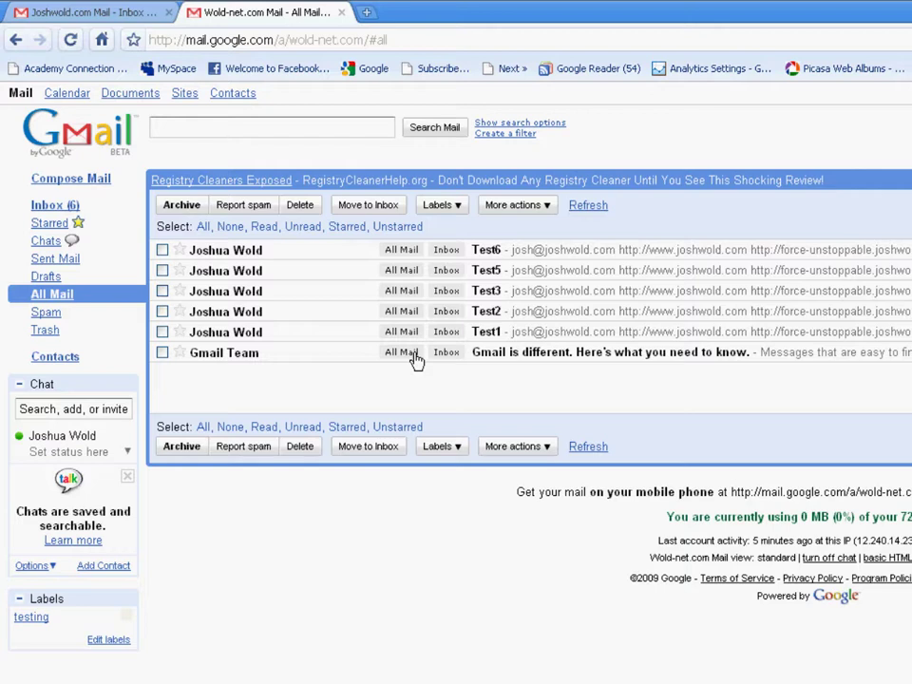
# Step: Open the Google mail invitation in Spam and examine its detailed sender and recipient header
pyautogui.click(53, 318)
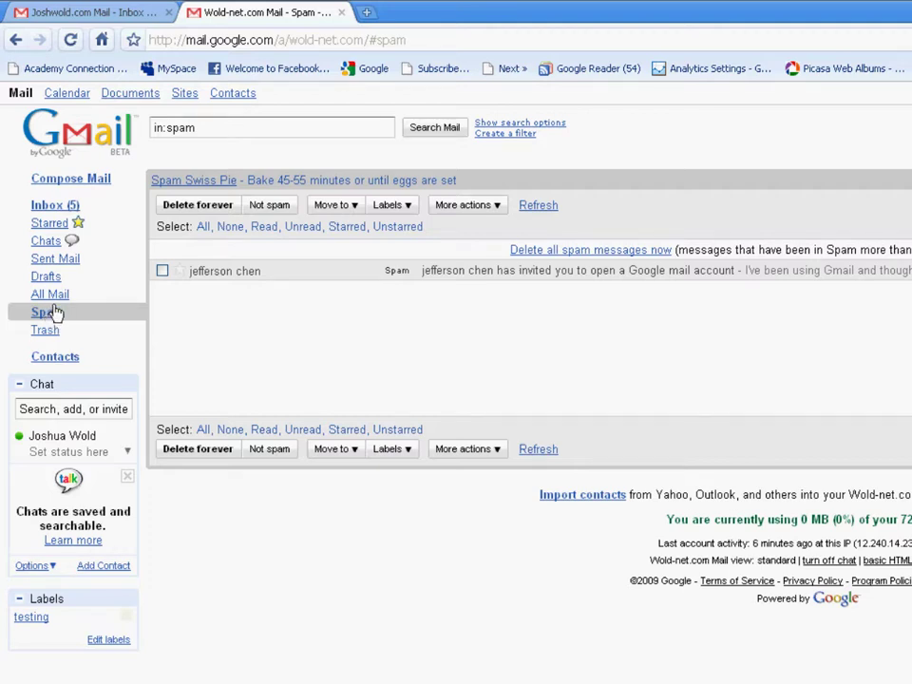
pyautogui.click(250, 276)
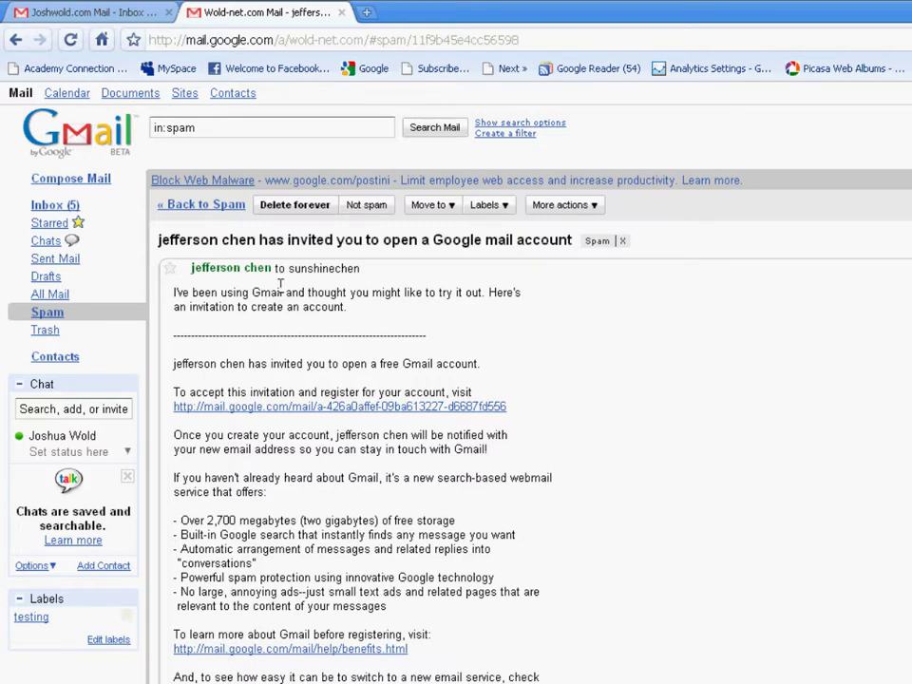
pyautogui.click(853, 268)
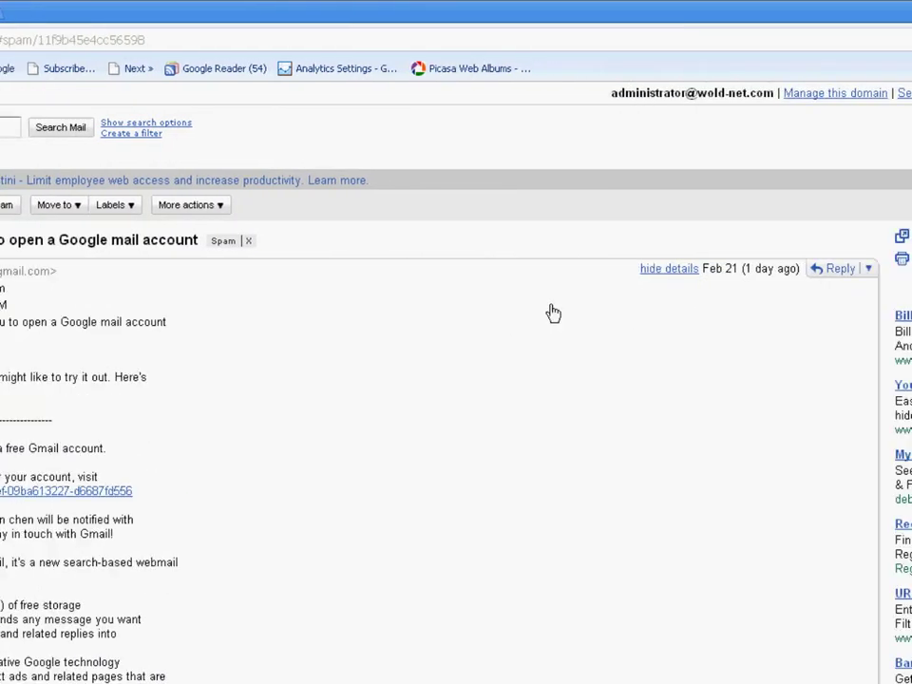
pyautogui.moveTo(238, 288); pyautogui.dragTo(212, 288)
pyautogui.moveTo(273, 292); pyautogui.dragTo(228, 289)
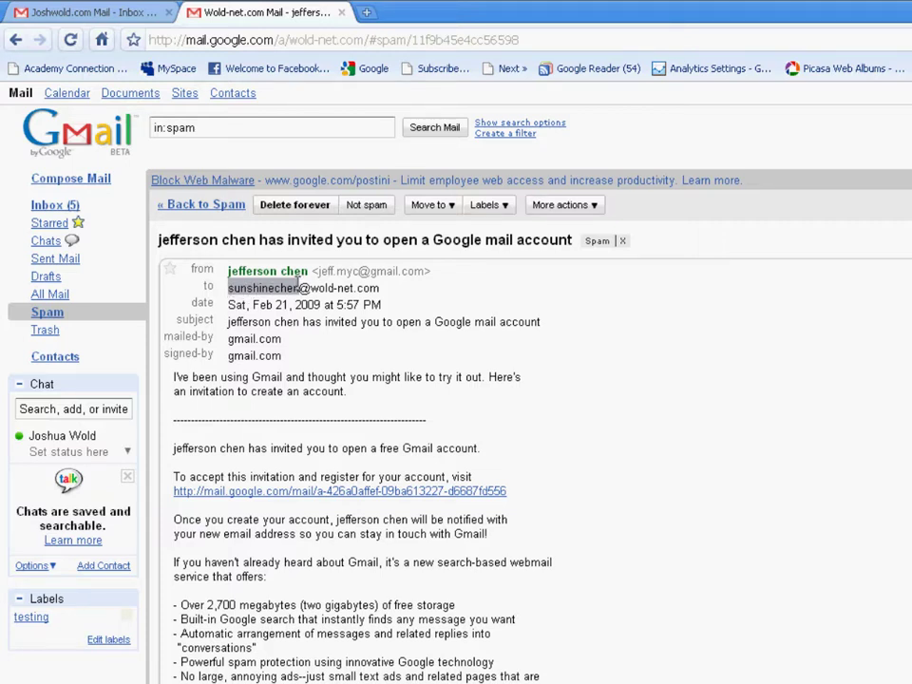
# Step: View the Trash folder and the Contacts, and return to the Inbox
pyautogui.click(57, 333)
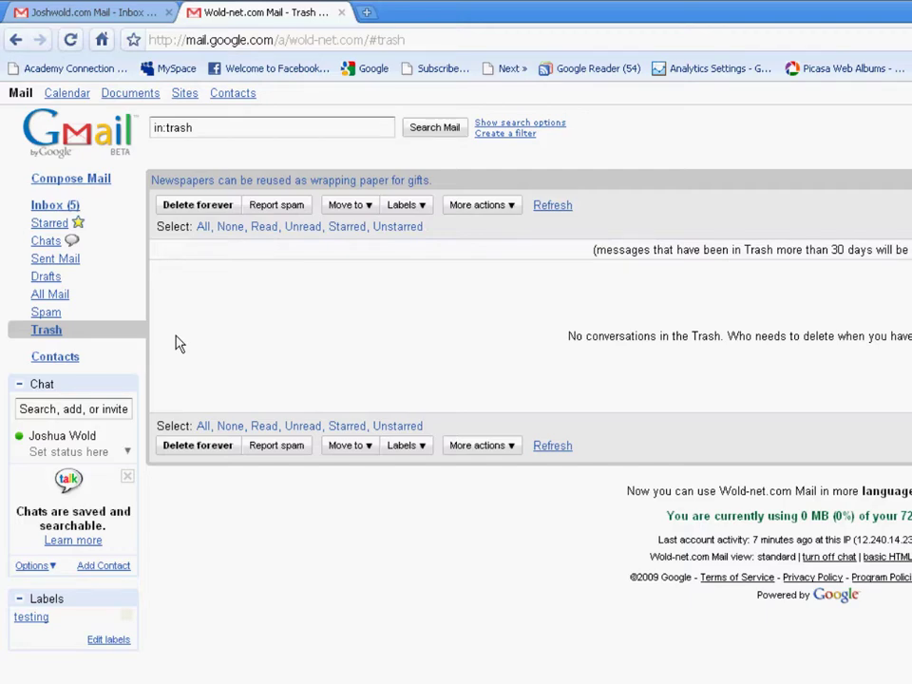
pyautogui.click(55, 356)
pyautogui.click(57, 204)
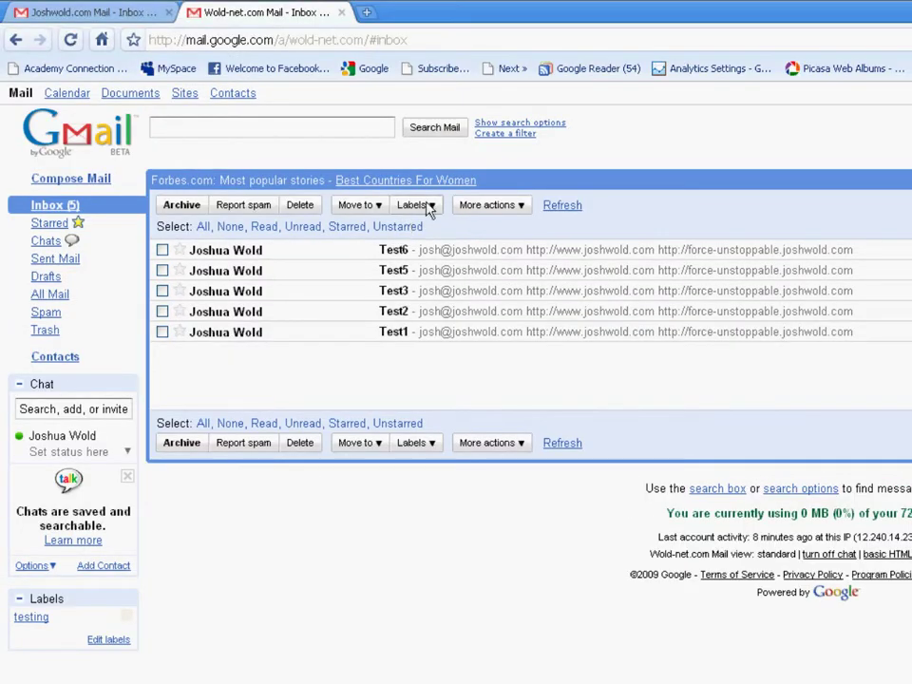
# Step: Examine the available labels and move destinations for Inbox messages without applying any
pyautogui.click(430, 206)
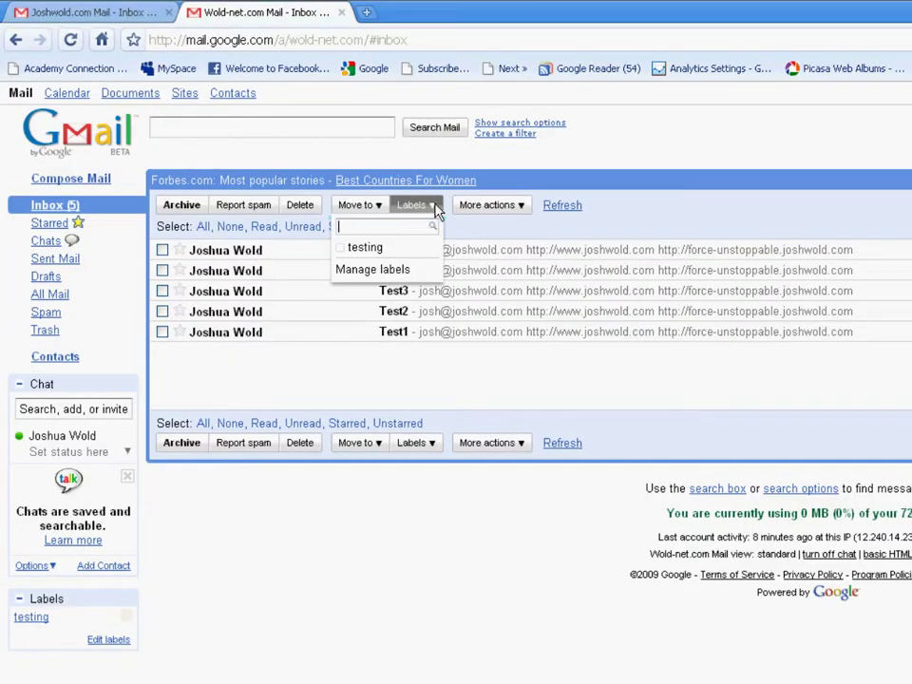
pyautogui.click(366, 206)
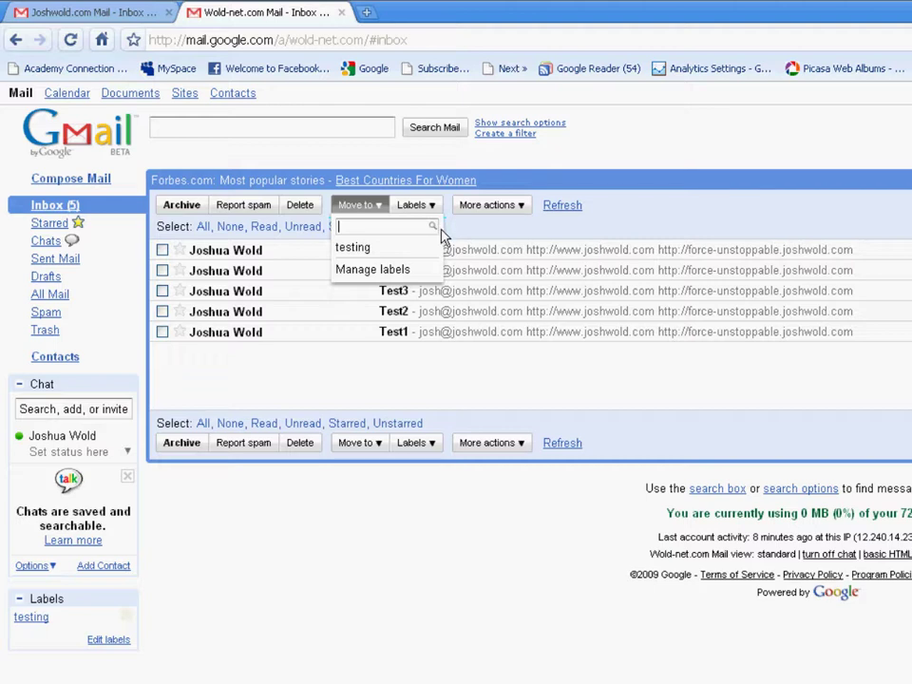
pyautogui.click(661, 228)
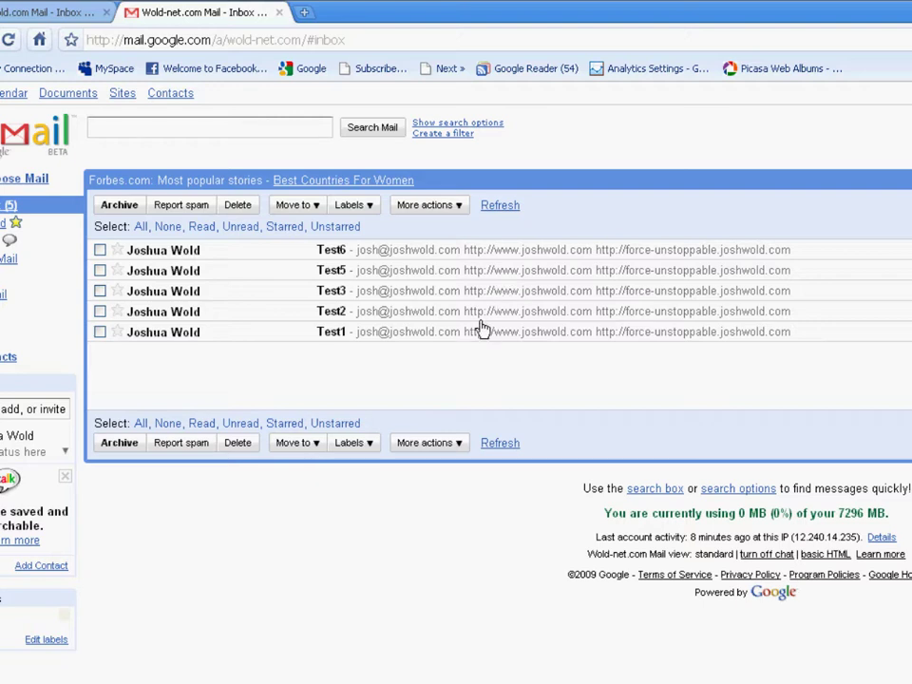
# Step: Star the Test3 message and apply the existing testing label to both Test6 and Test3
pyautogui.click(100, 251)
pyautogui.click(162, 291)
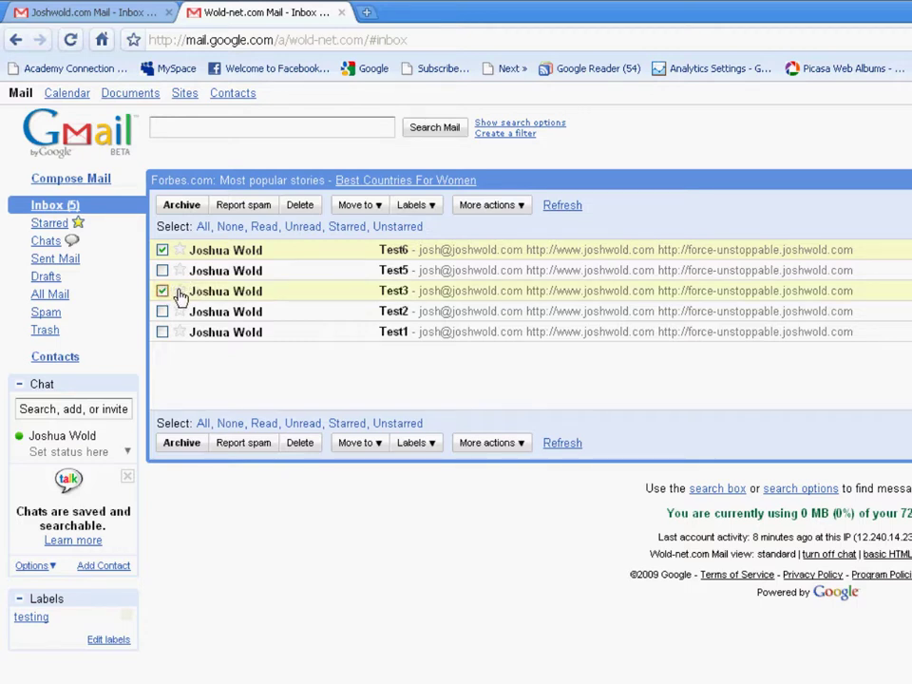
pyautogui.click(180, 291)
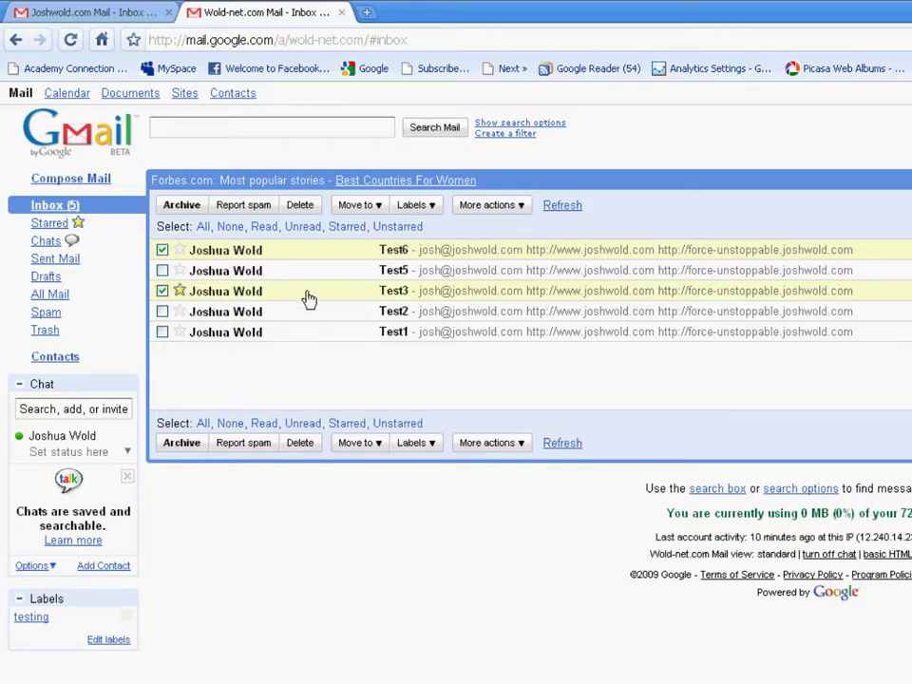
pyautogui.click(432, 207)
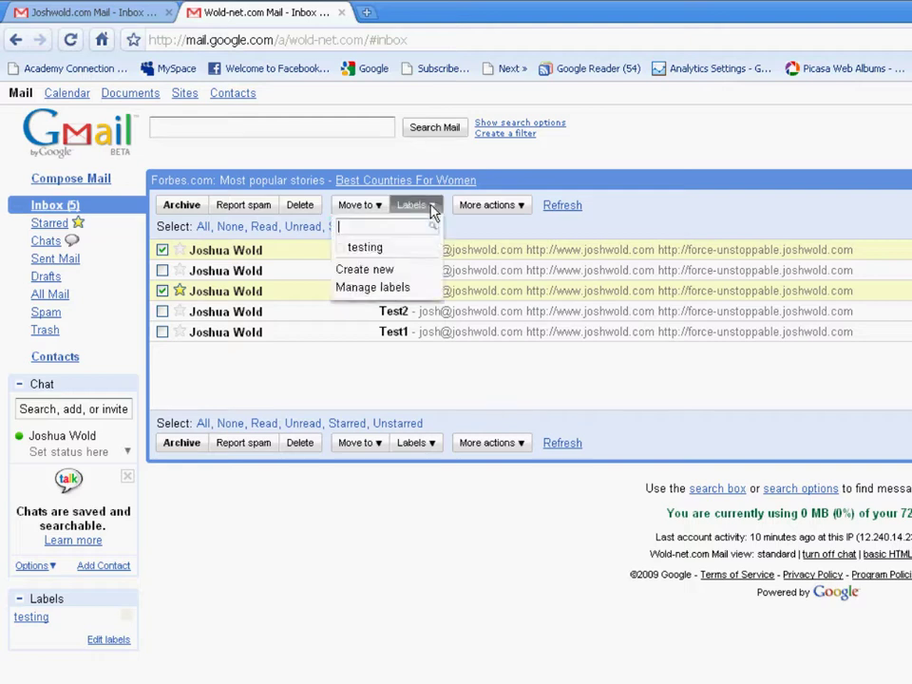
pyautogui.click(344, 249)
pyautogui.click(348, 271)
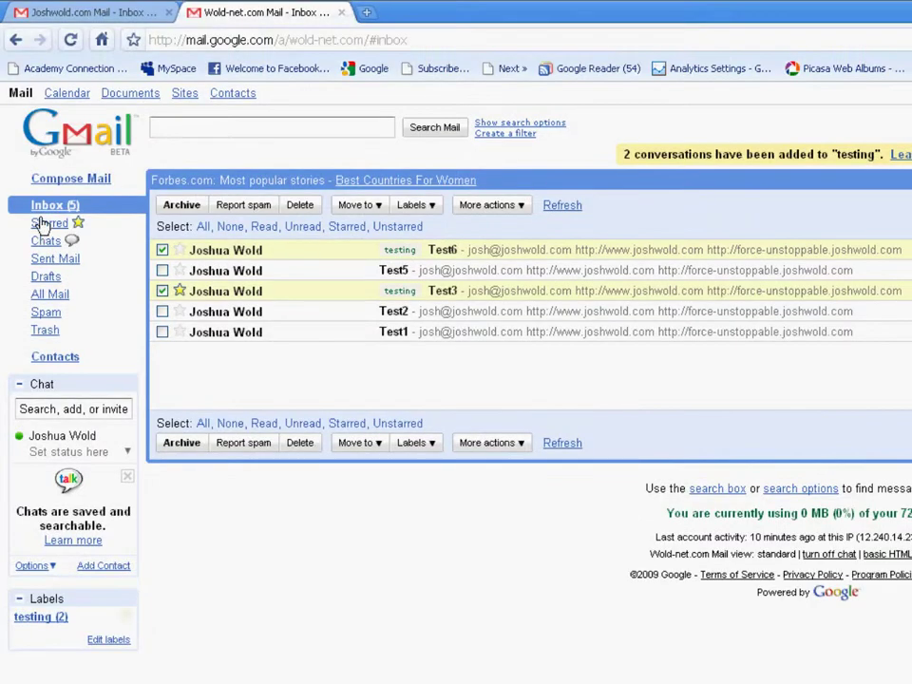
# Step: Check the Starred list, and archive the Test6, Test5, Test3 and Test2 messages from the Inbox
pyautogui.click(43, 223)
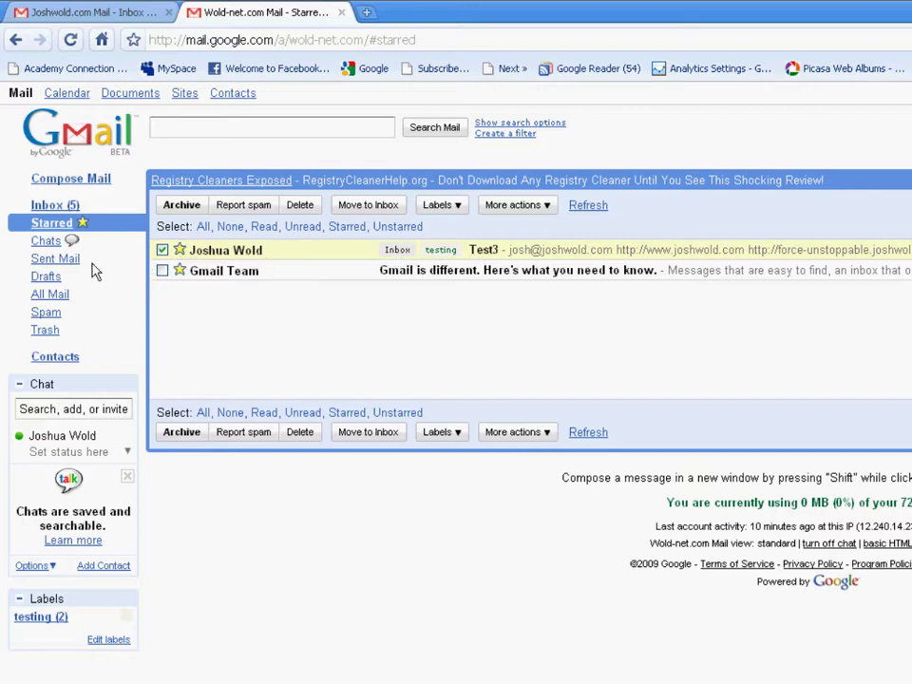
pyautogui.click(43, 206)
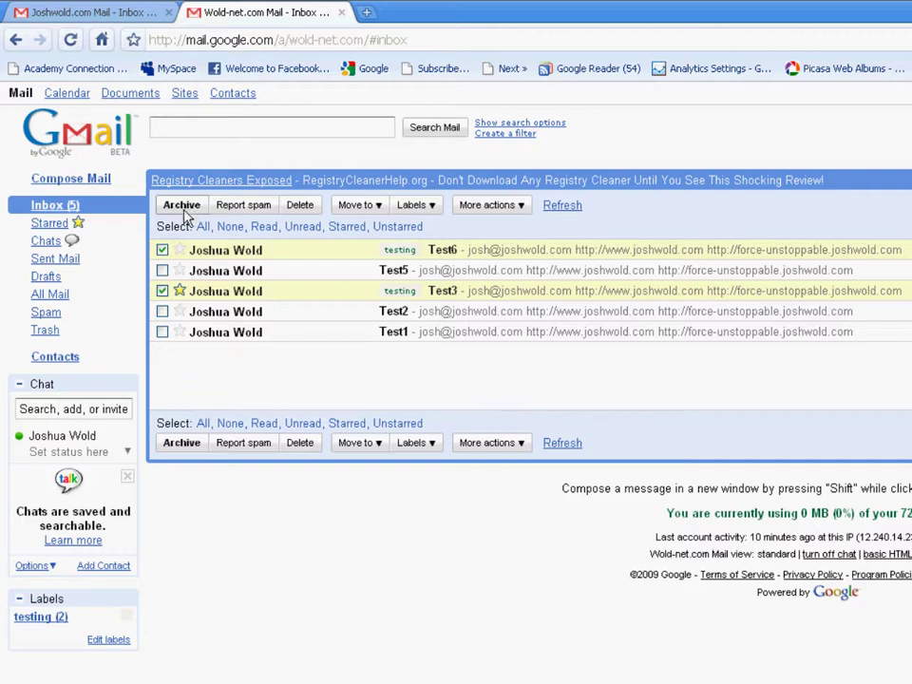
pyautogui.click(162, 271)
pyautogui.click(162, 311)
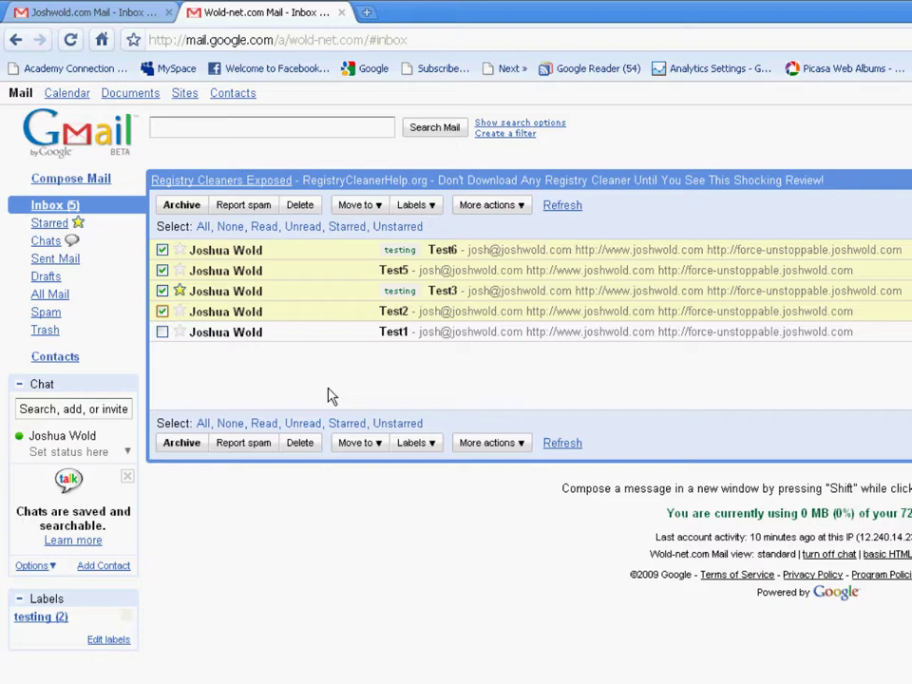
pyautogui.click(183, 205)
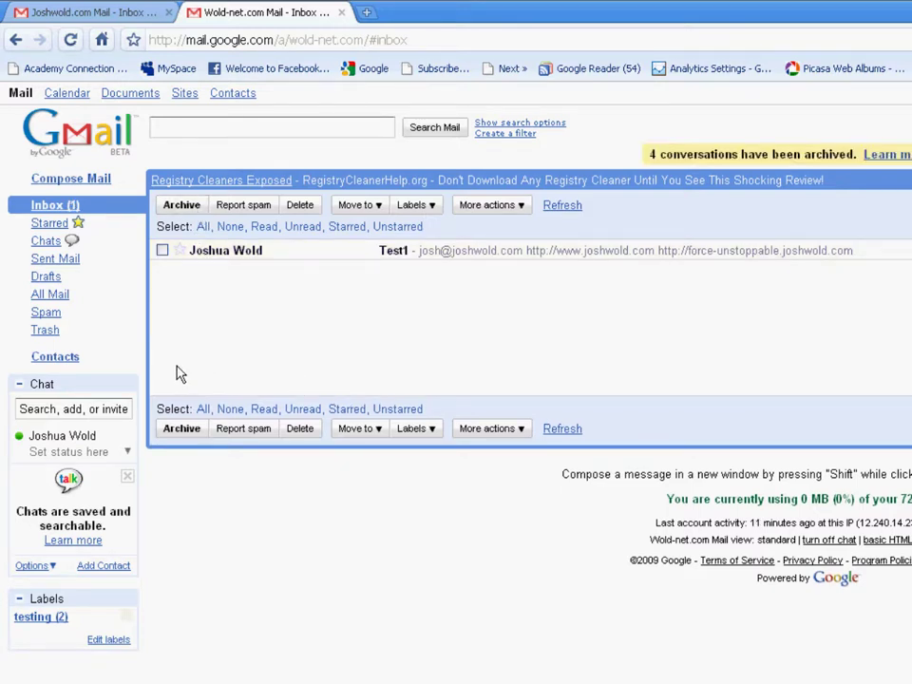
# Step: View the archived messages in All Mail, the Starred list and the messages under the testing label
pyautogui.click(52, 297)
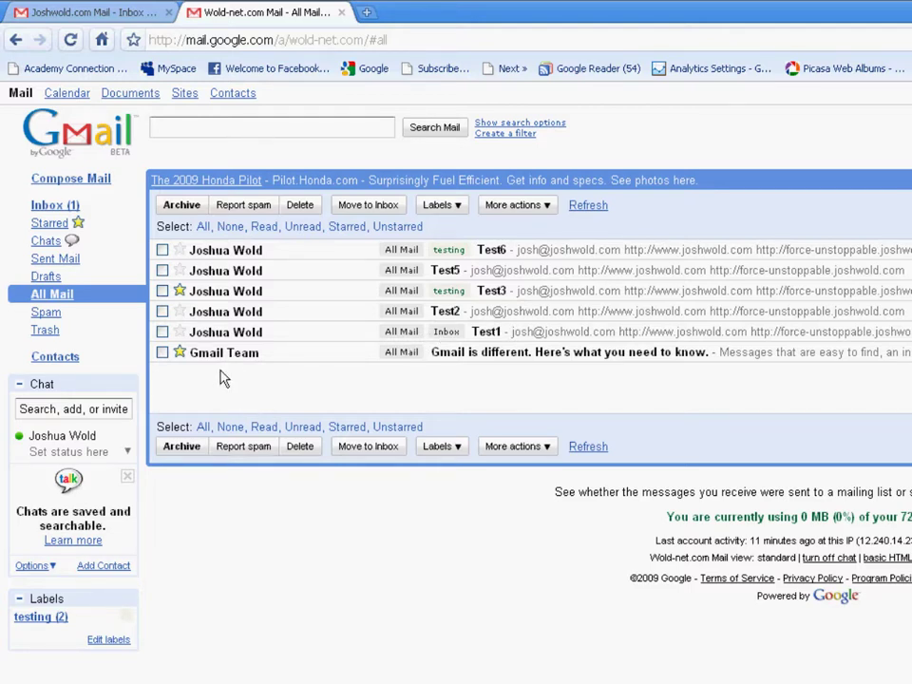
pyautogui.click(51, 224)
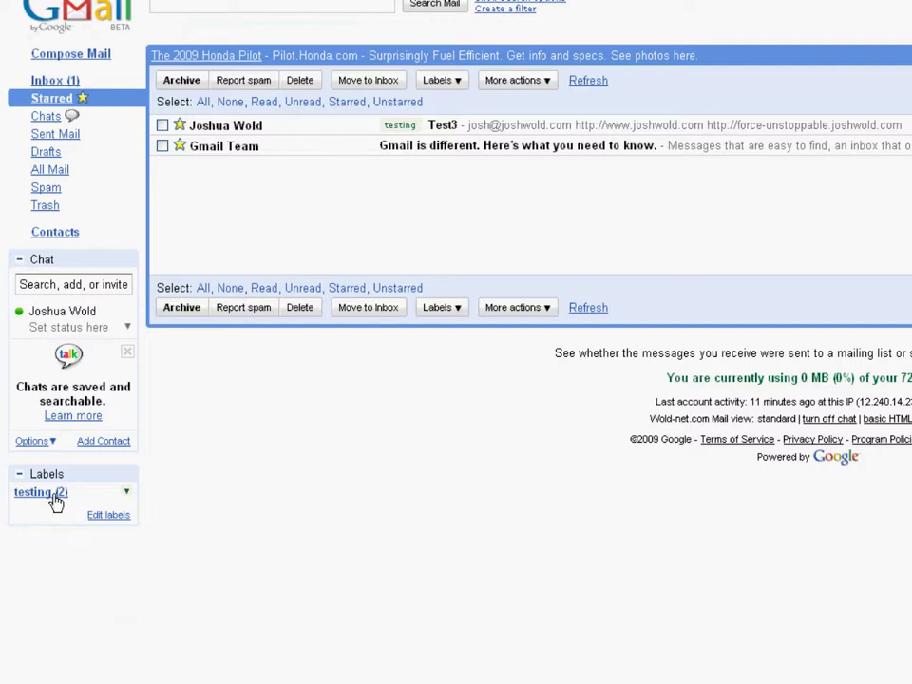
pyautogui.click(63, 492)
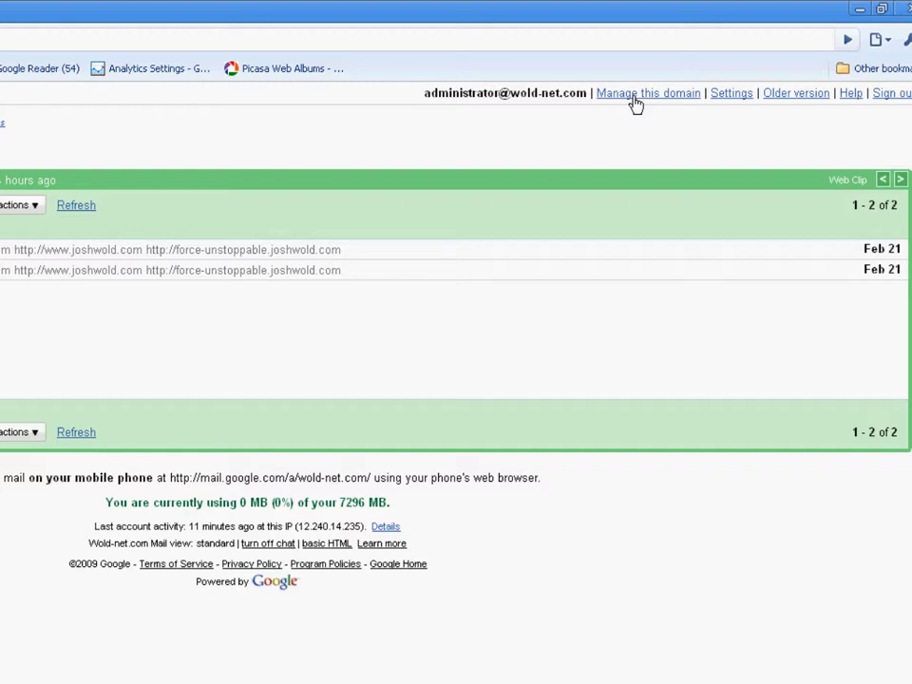
# Step: View the Google Apps management dashboard for the wold-net.com domain, and close it to return to the mail
pyautogui.click(635, 95)
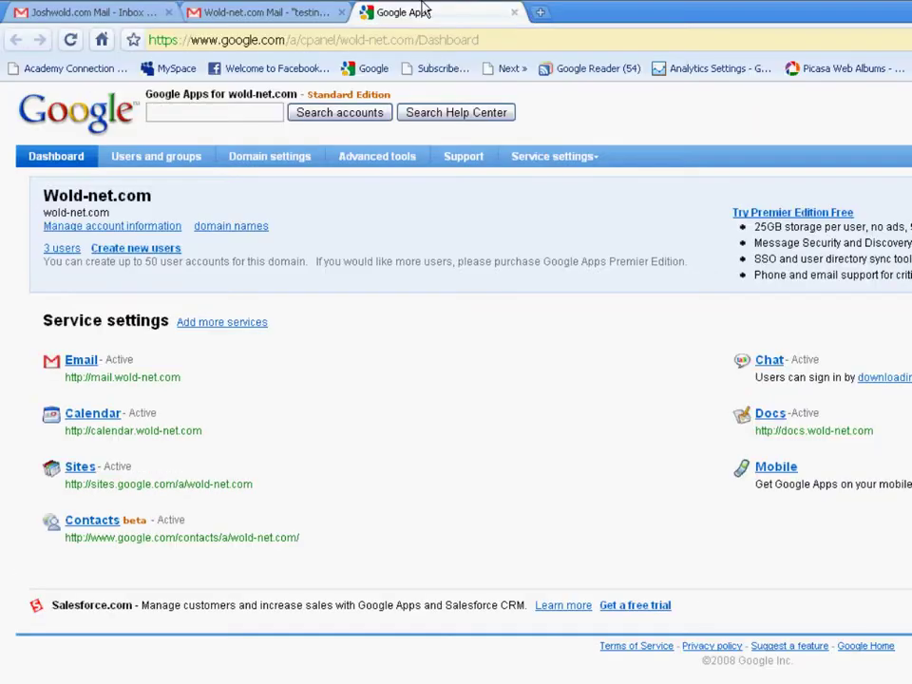
pyautogui.hotkey('ctrl', 'w')
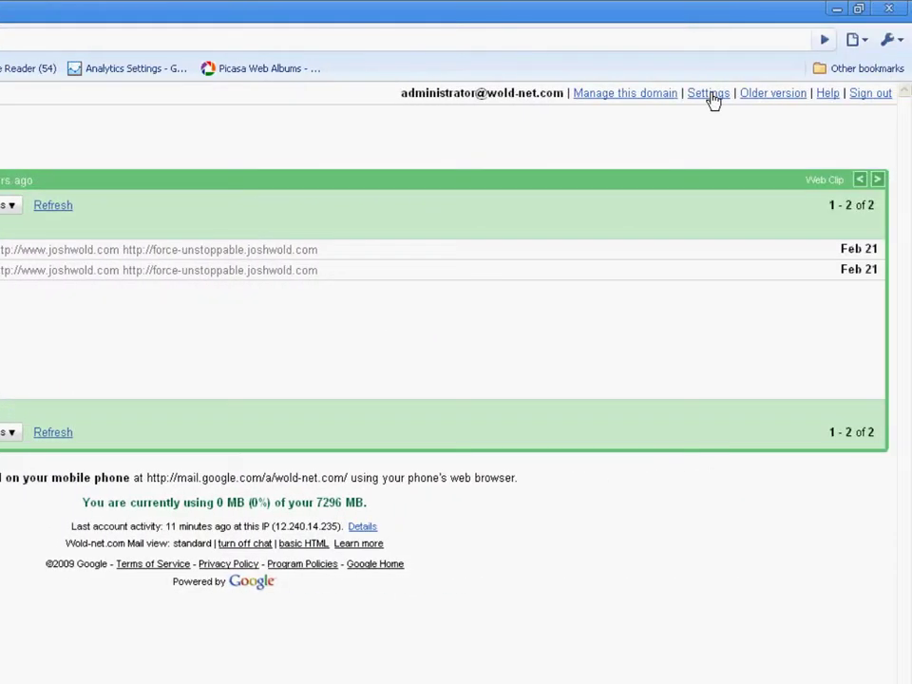
# Step: Examine the General and the Forwarding and POP/IMAP mail settings without changing any, and return to the Inbox
pyautogui.click(711, 95)
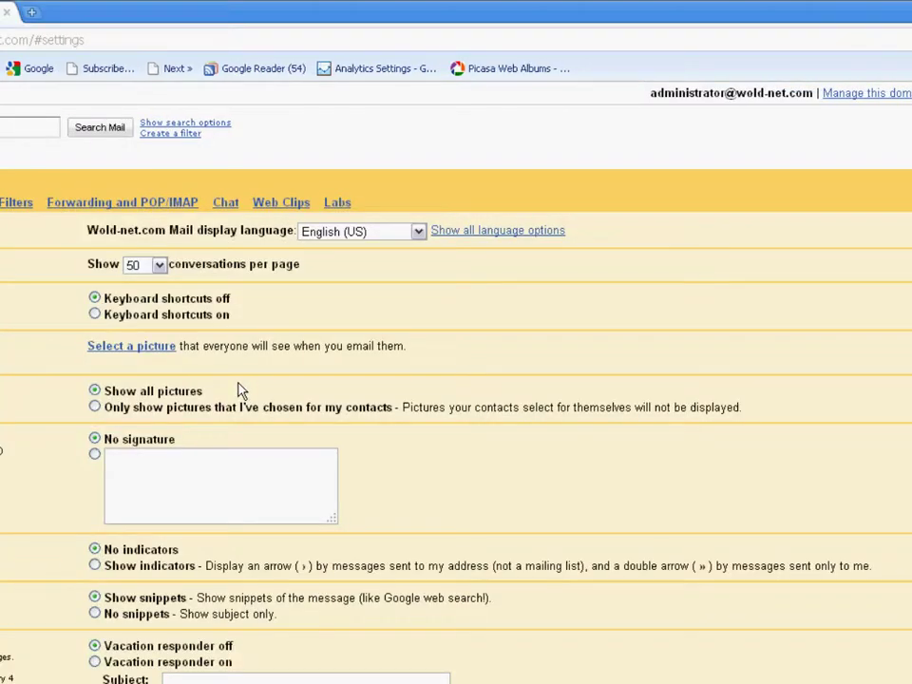
pyautogui.click(57, 202)
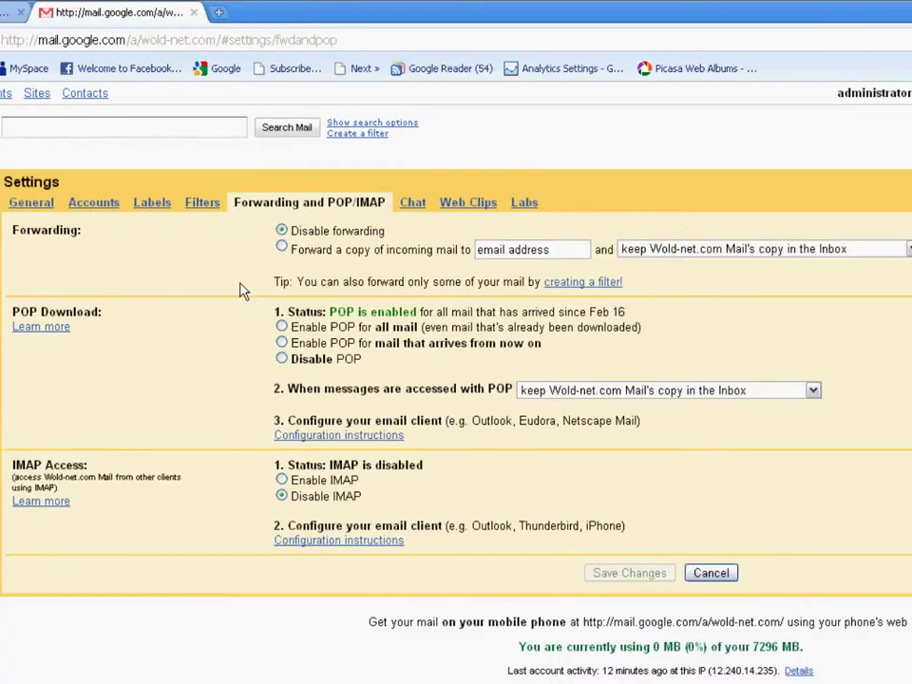
pyautogui.click(31, 202)
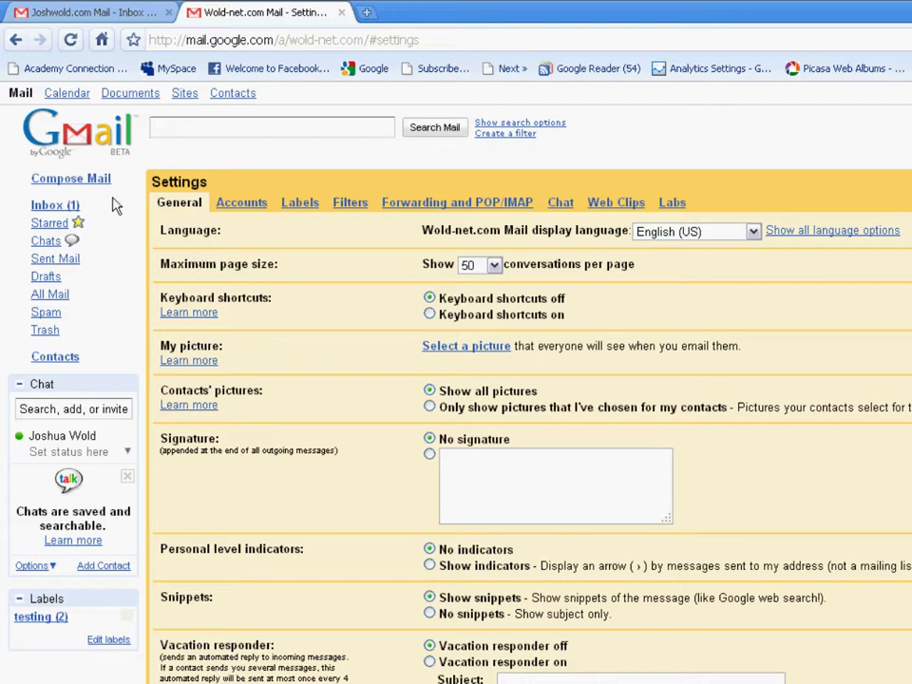
pyautogui.click(73, 204)
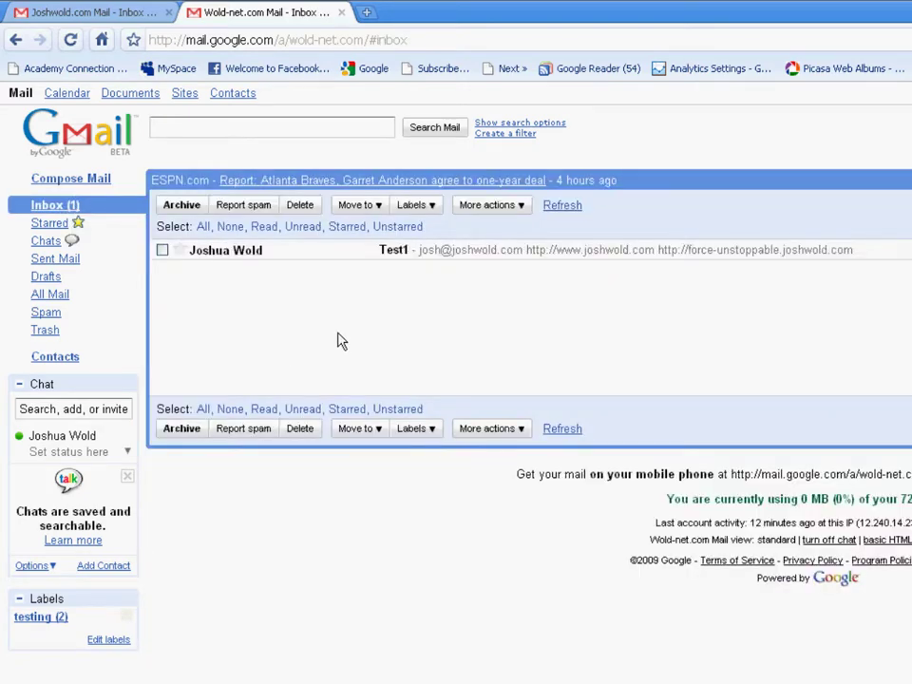